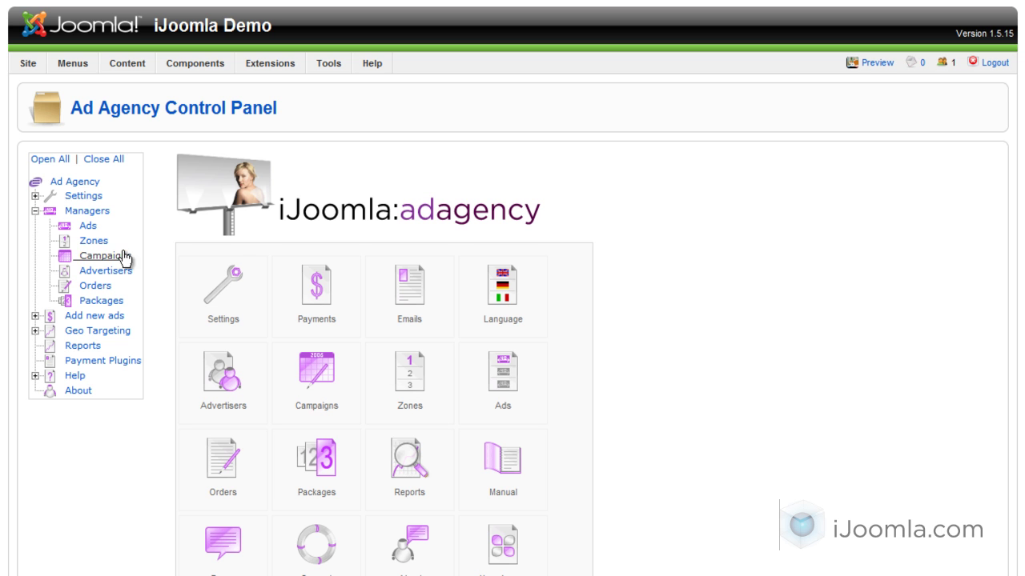
Step: Open the Zones Manager from the Ad Agency sidebar under Managers
click(95, 242)
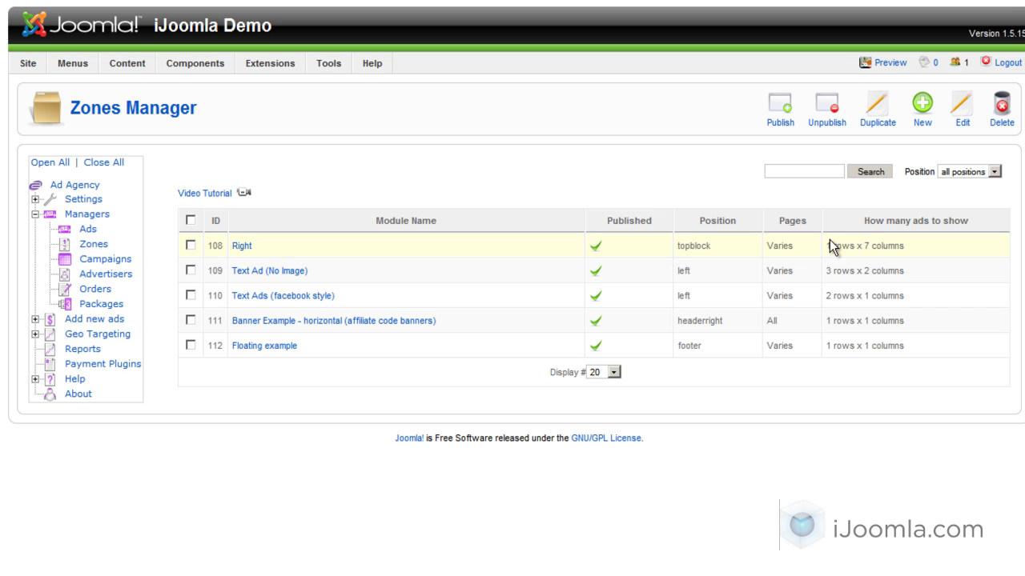
Step: Create a new ad zone titled 'Right zone'
click(922, 110)
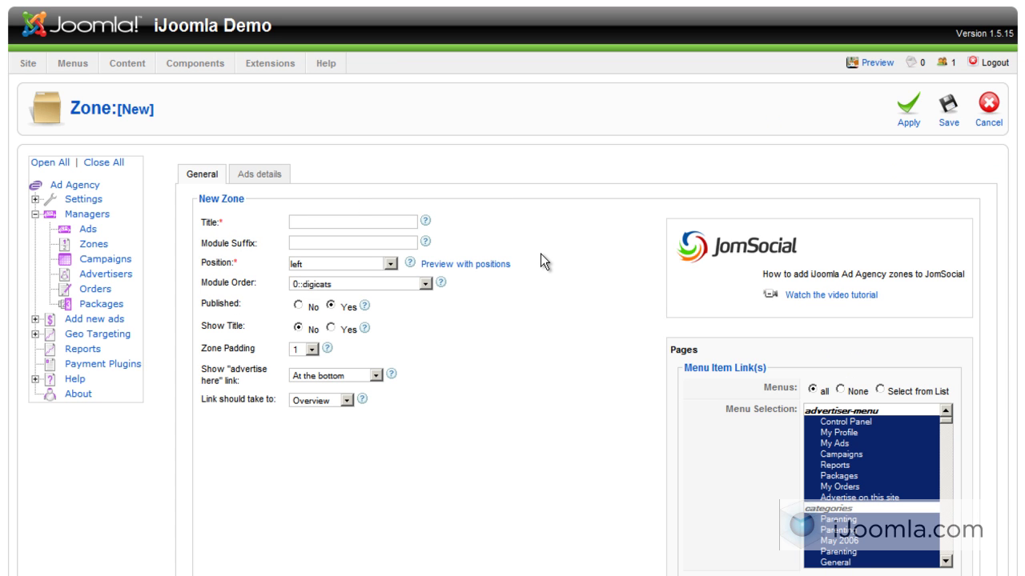
scroll(540, 253, down, 3)
scroll(541, 254, up, 3)
click(321, 221)
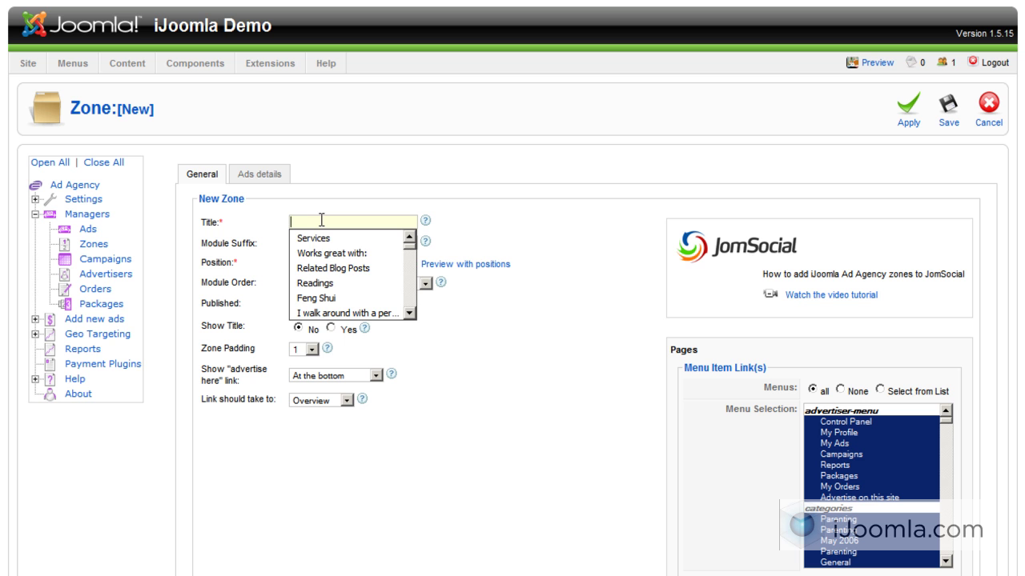
text(Right zone)
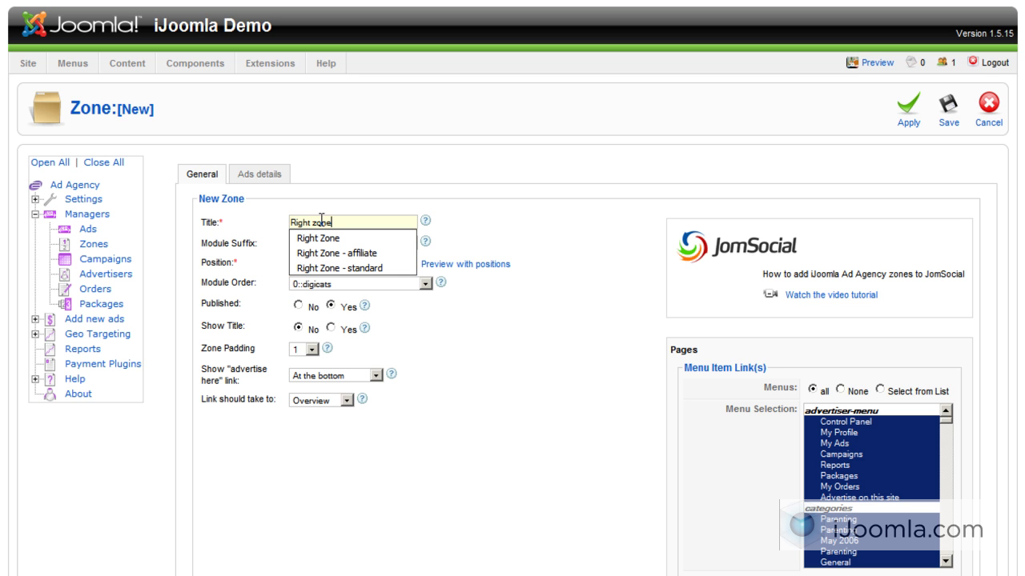
click(330, 199)
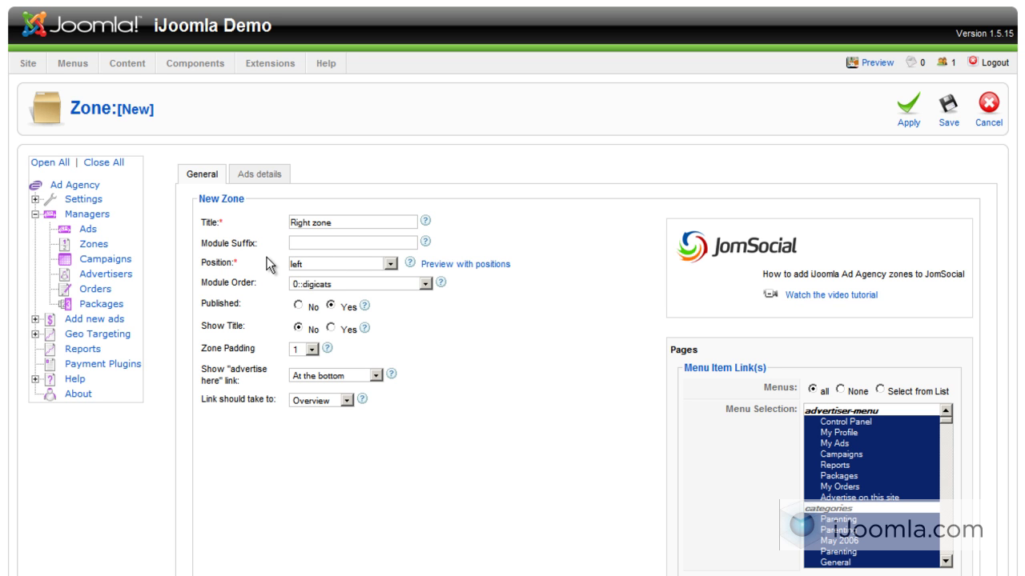
Step: Set the zone's module position to 'right'
click(390, 264)
scroll(394, 328, up, 5)
scroll(399, 293, down, 5)
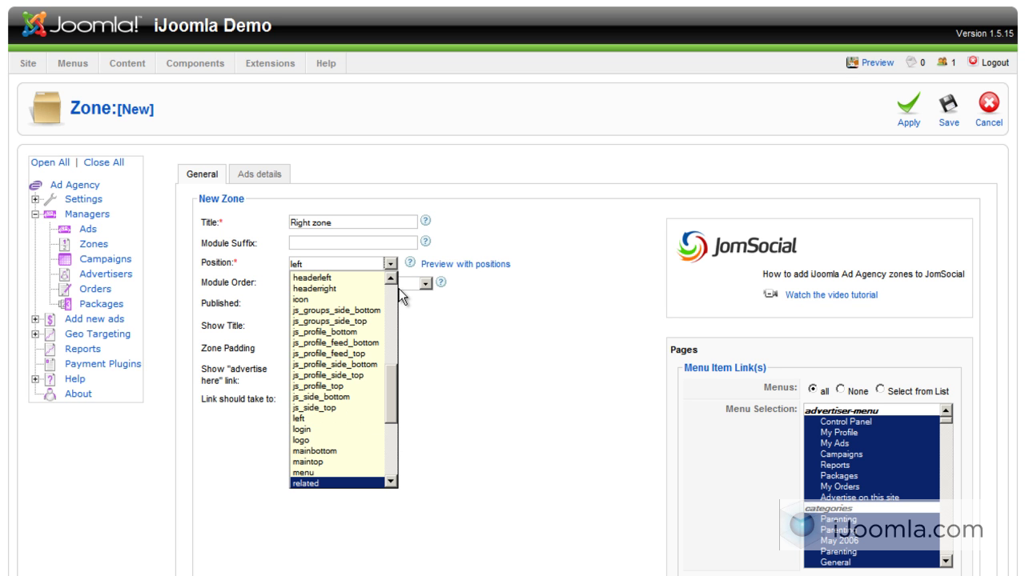
scroll(345, 459, down, 1)
click(333, 454)
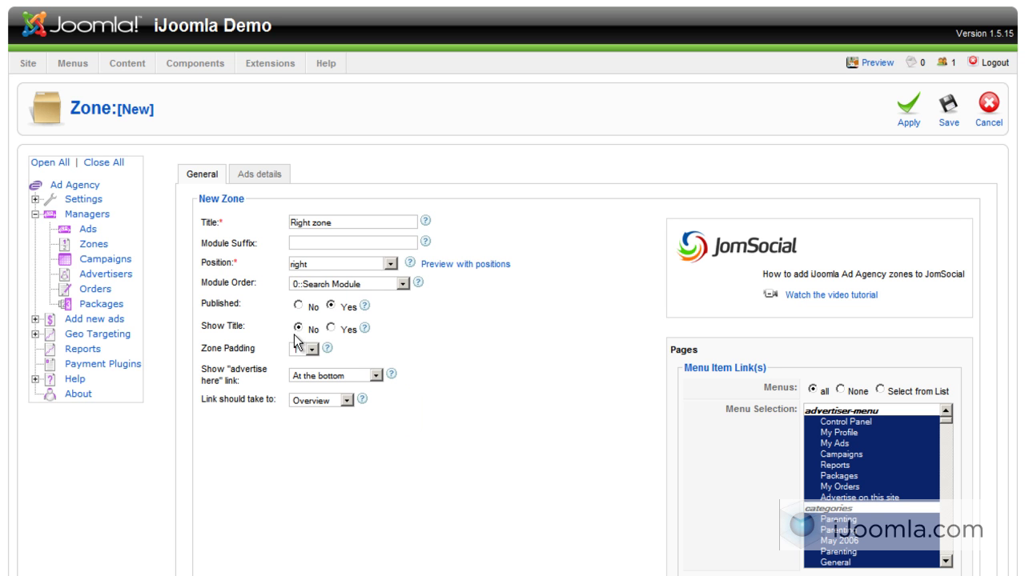
Step: Retitle the zone 'Sponsorts', keep the advertise-here link at the bottom, and point it to Url
double_click(354, 223)
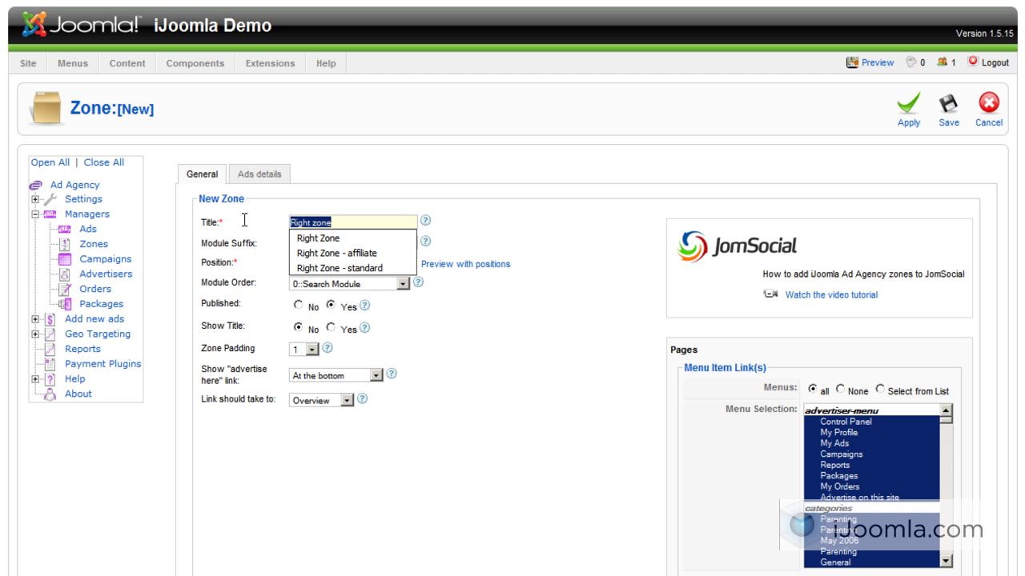
text(Sponso)
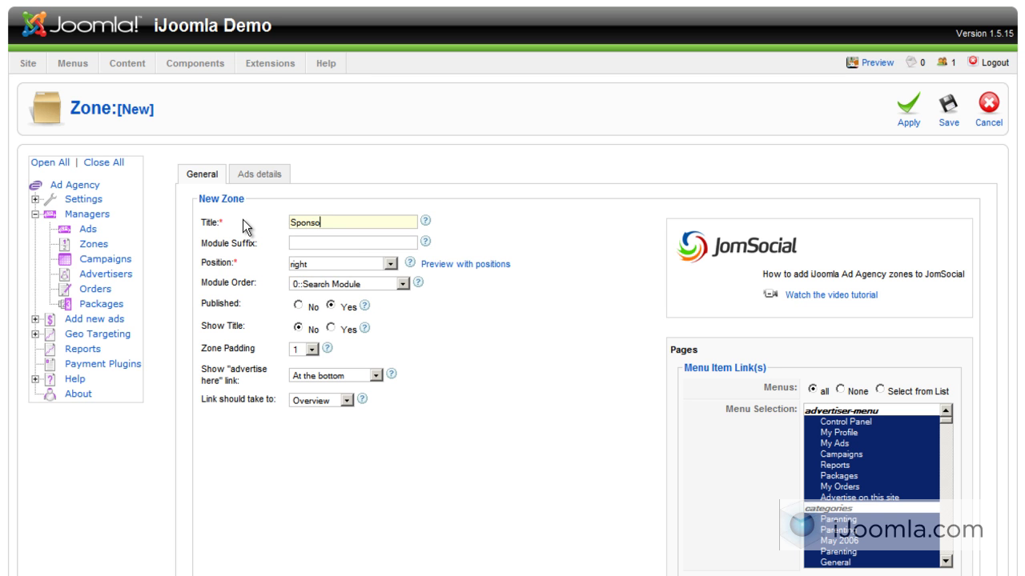
text(rts)
scroll(255, 263, down, 2)
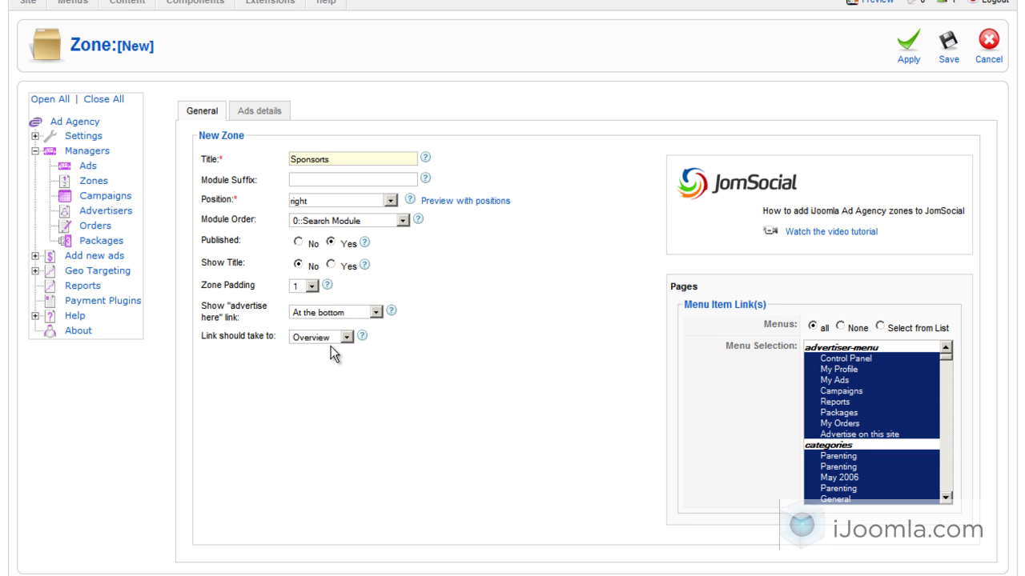
click(321, 312)
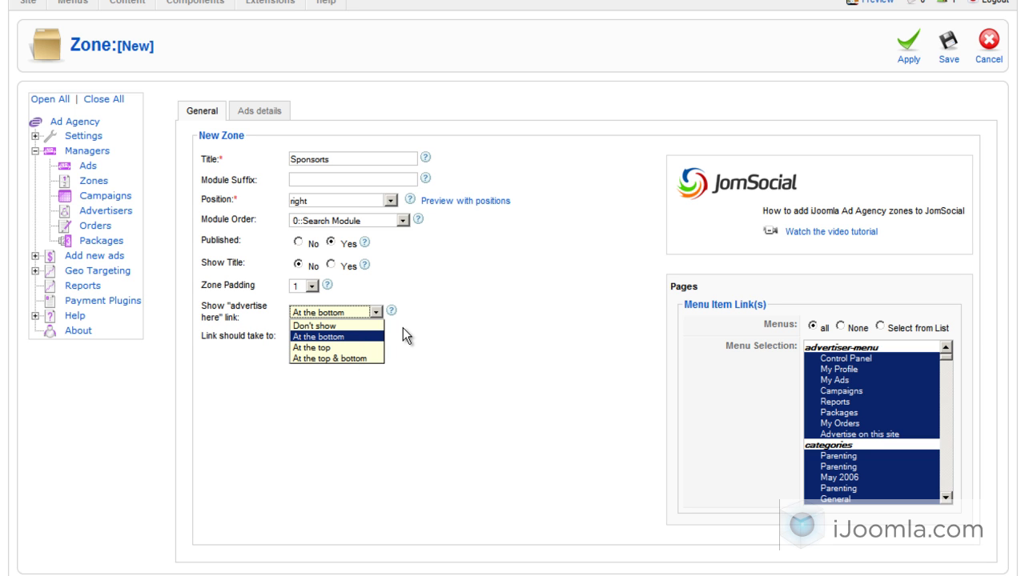
click(434, 316)
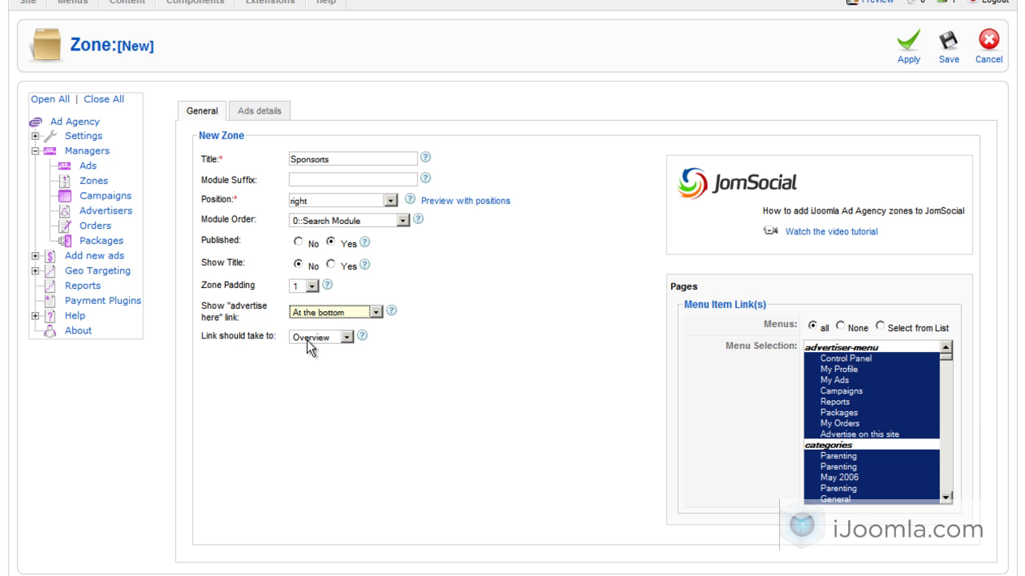
click(306, 340)
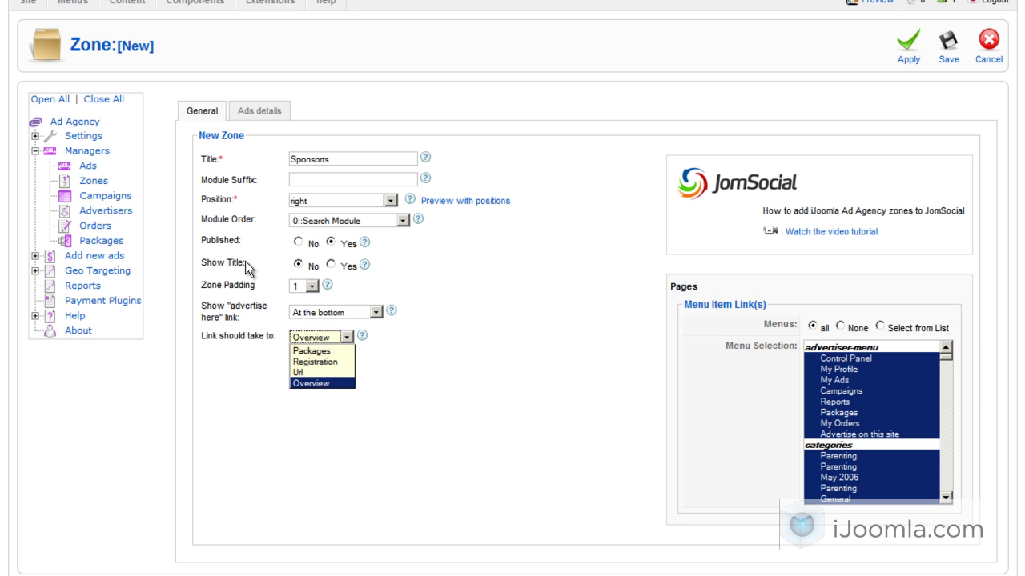
click(331, 371)
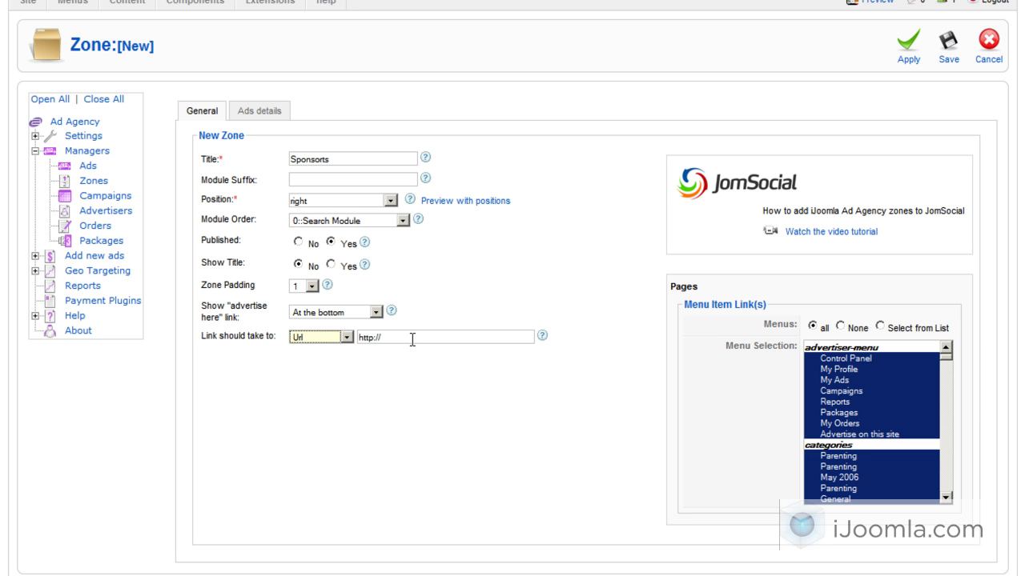
click(334, 349)
Step: On the Ads details tab, choose 2 rows and 2 columns for the zone's ad grid
click(260, 111)
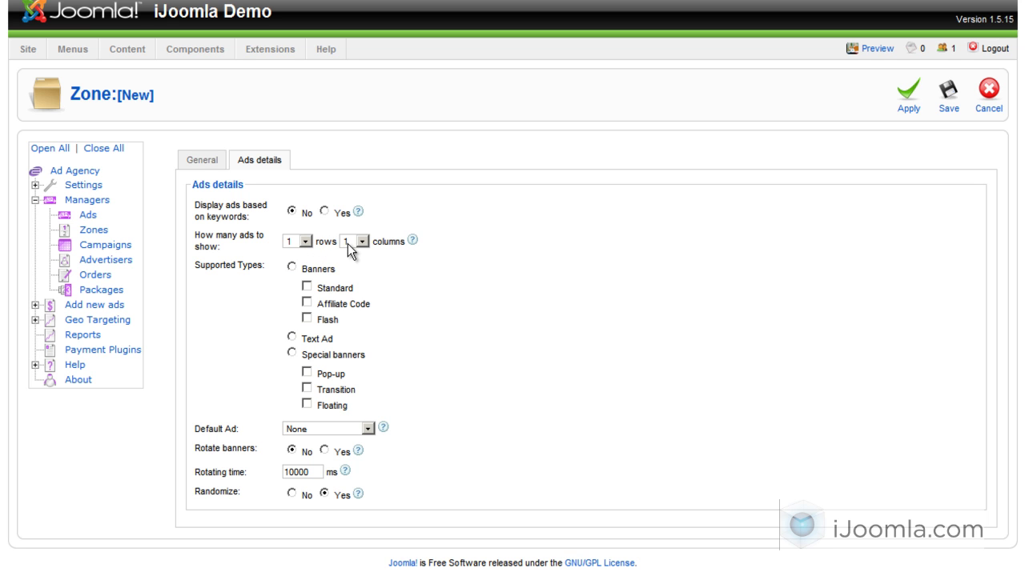
click(305, 241)
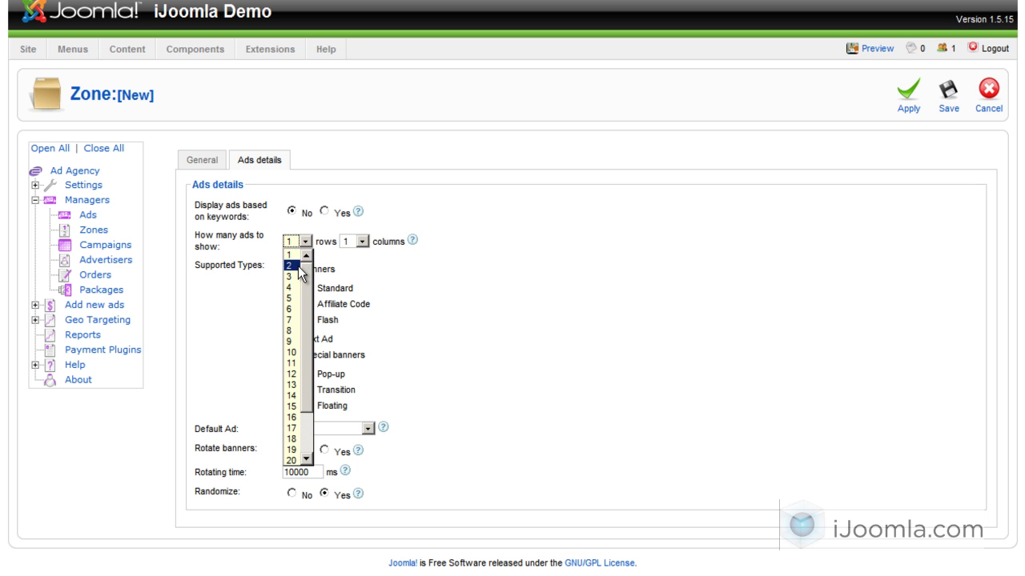
click(302, 266)
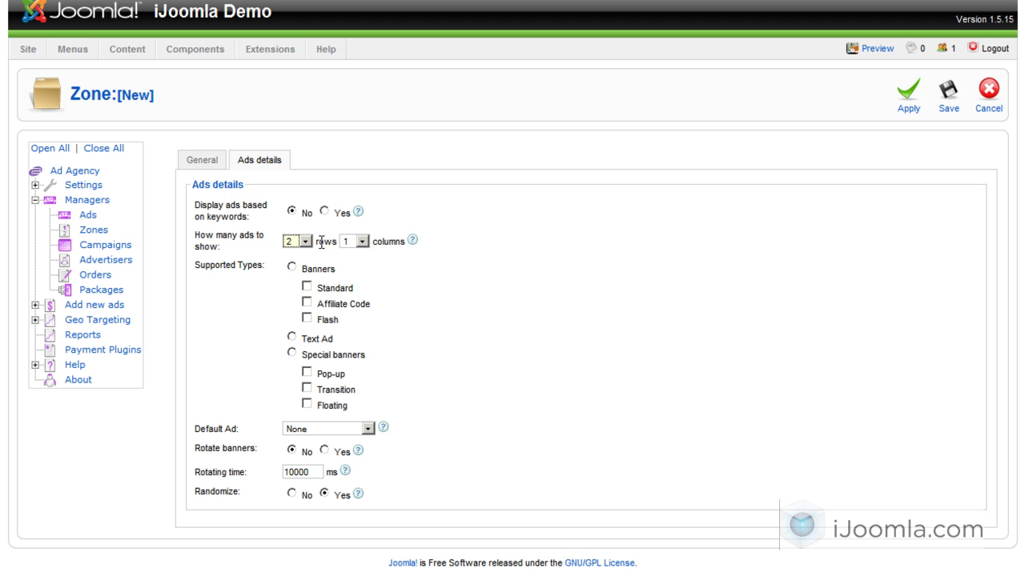
click(362, 241)
click(351, 265)
Step: Switch Supported Types to Special banners, keeping Pop-up checked and Transition unchecked
click(292, 267)
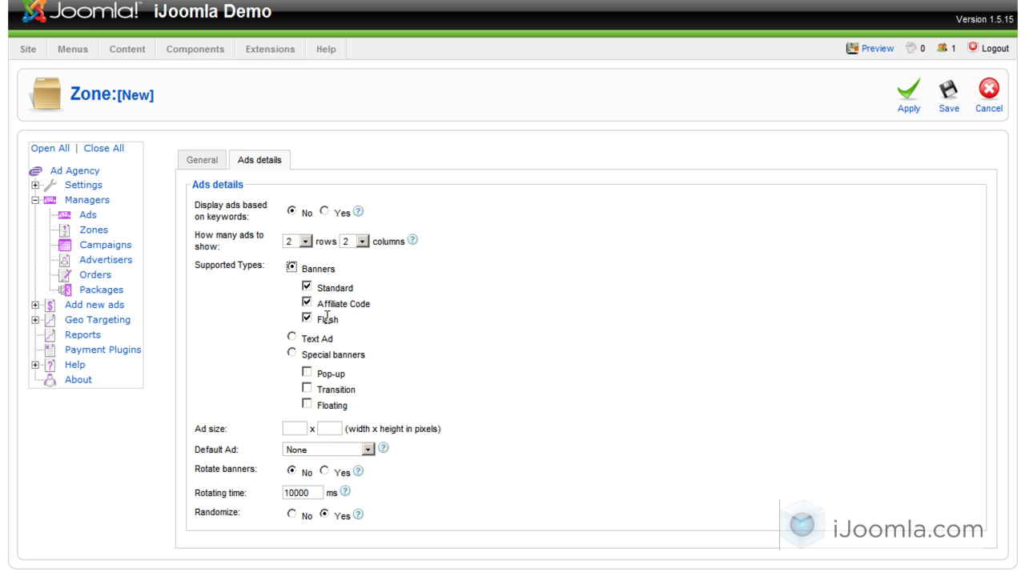
click(306, 317)
click(308, 287)
click(308, 319)
click(292, 338)
click(291, 352)
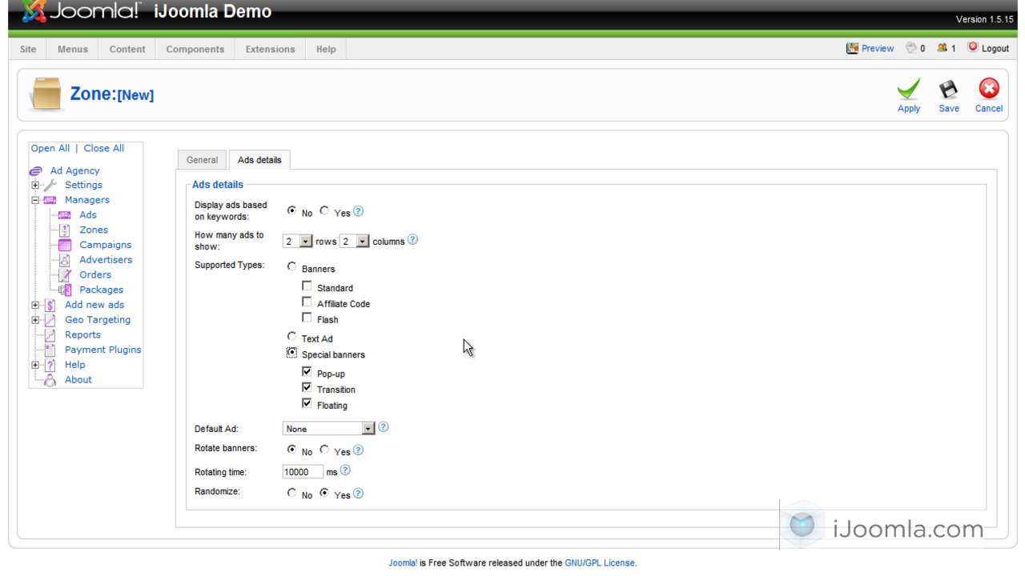
click(308, 388)
click(362, 427)
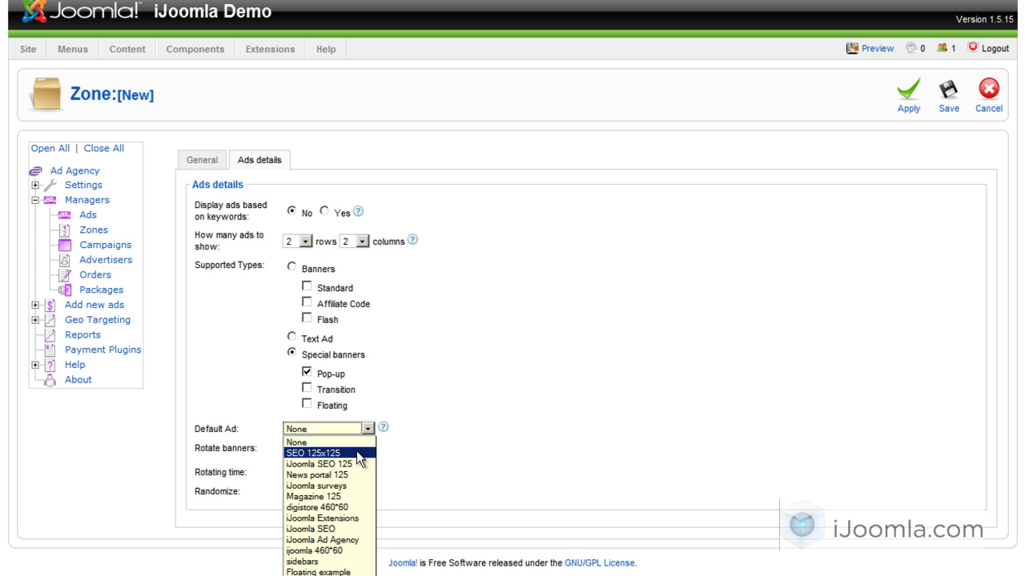
click(483, 437)
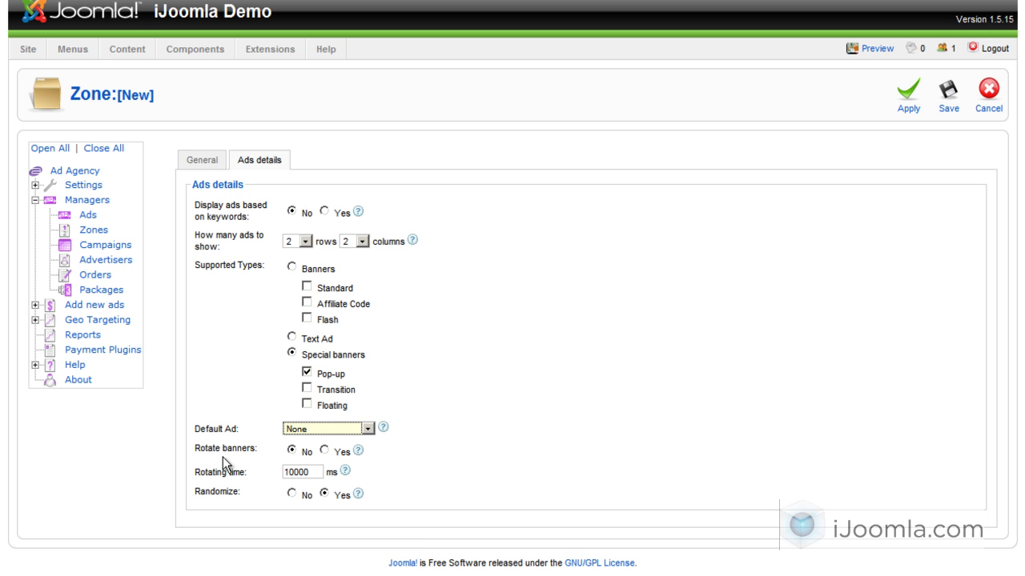
mouse_move(359, 452)
drag(312, 473, 272, 472)
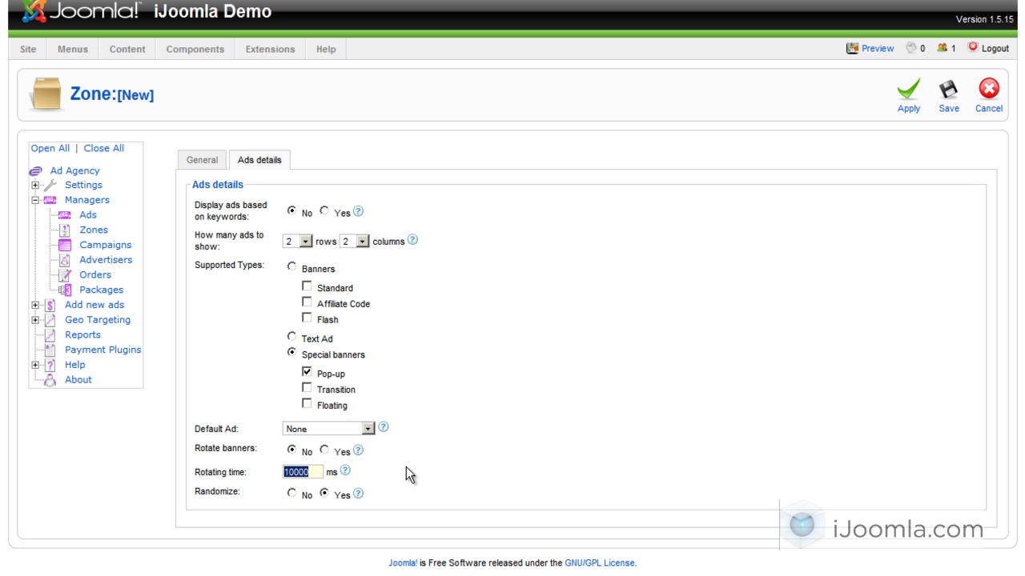
click(322, 473)
drag(319, 473, 271, 472)
Step: Save the Sponsorts zone, reopen it to view its Embed code (zid=136), then close it
click(950, 98)
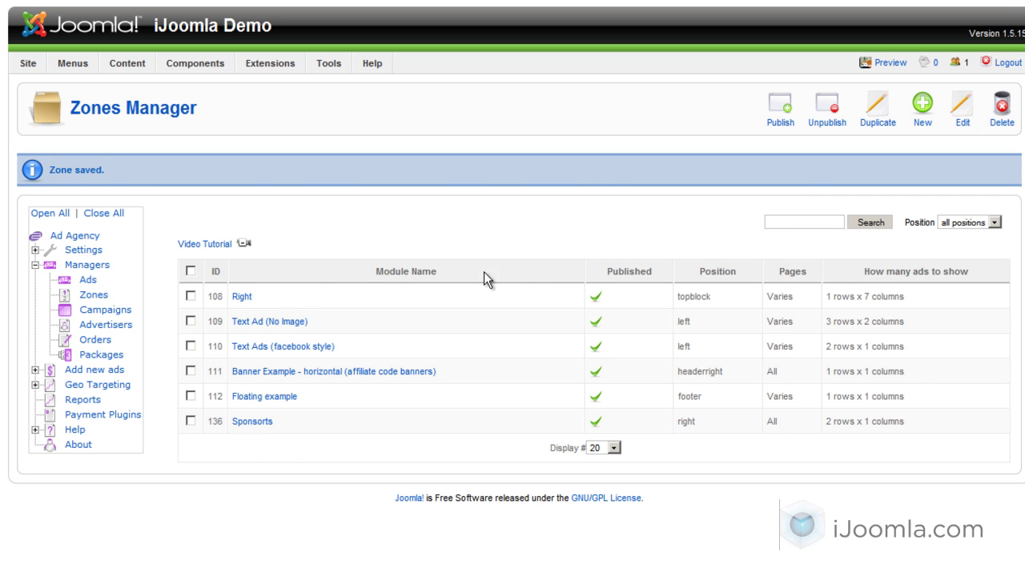
click(253, 422)
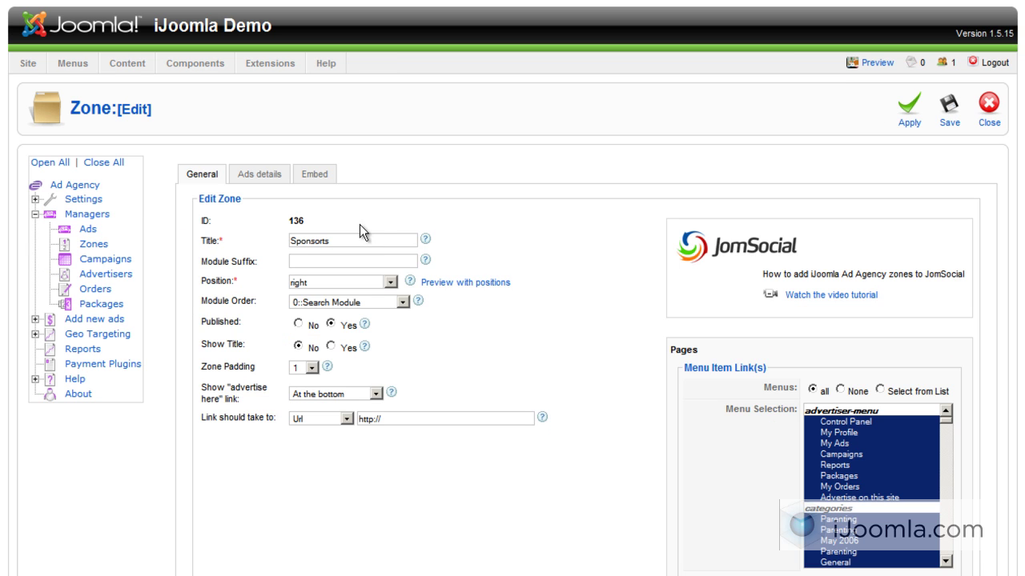
click(329, 182)
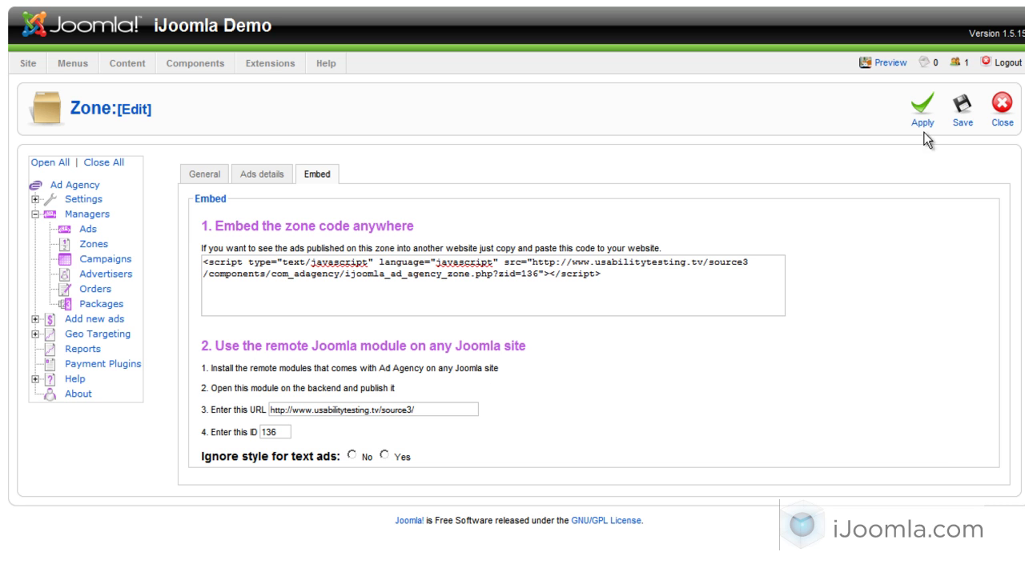
click(1003, 111)
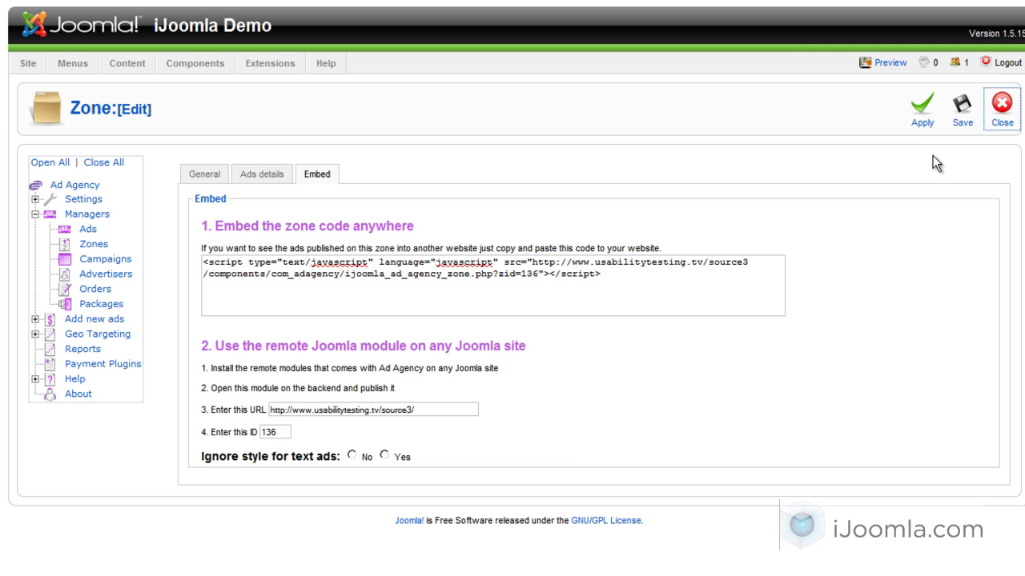